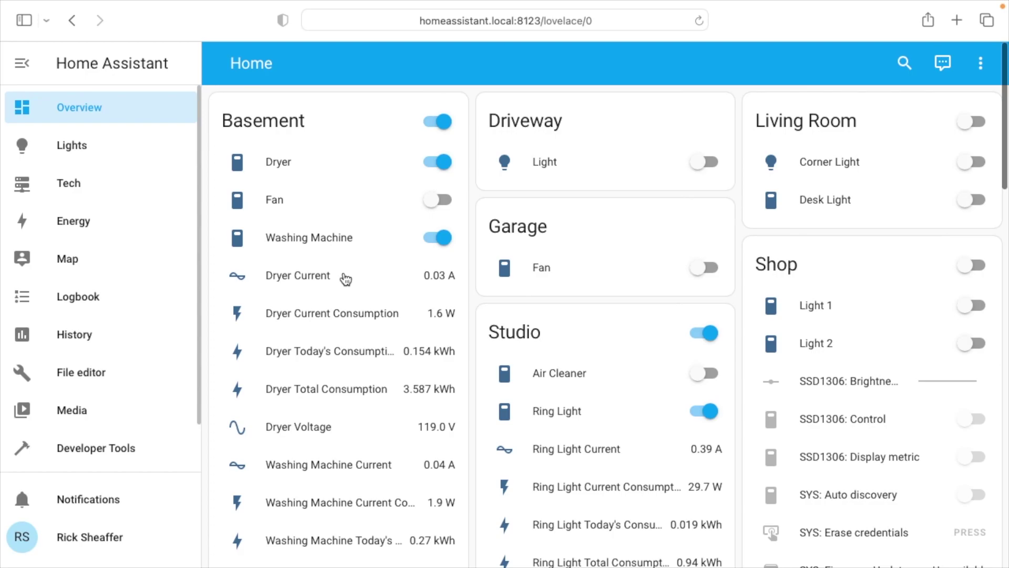
Open the full Washing Machine Current Consumption history chart for July 27–28.
left_click(331, 503)
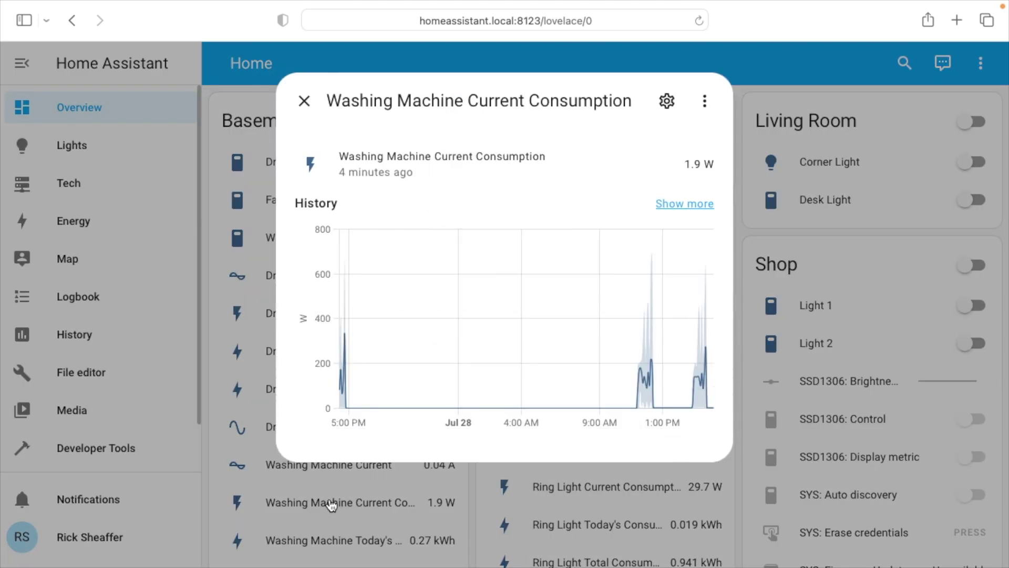
left_click(693, 210)
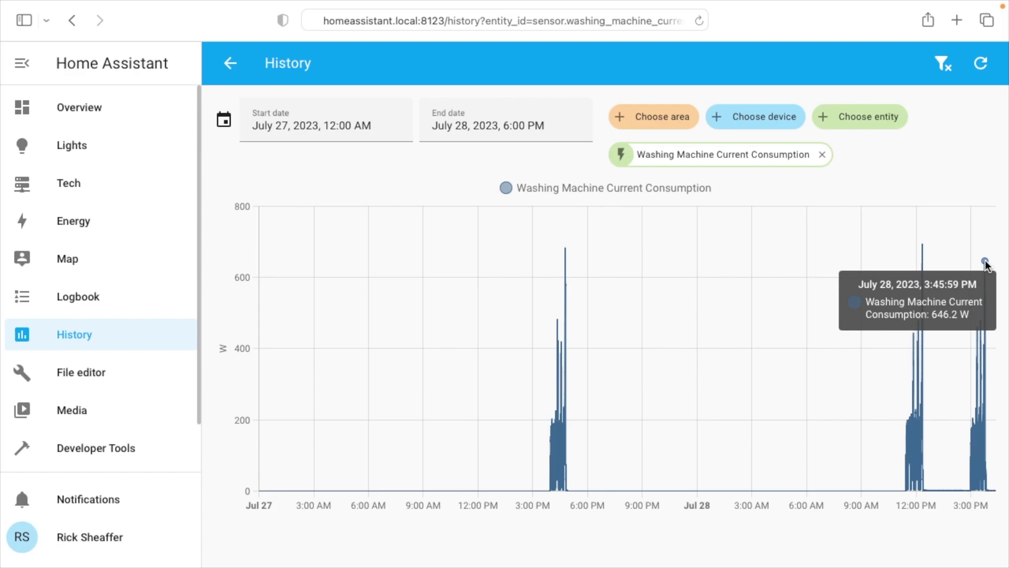
Load Home Assistant in a new tab and go to the automations list in Settings.
key("super+t")
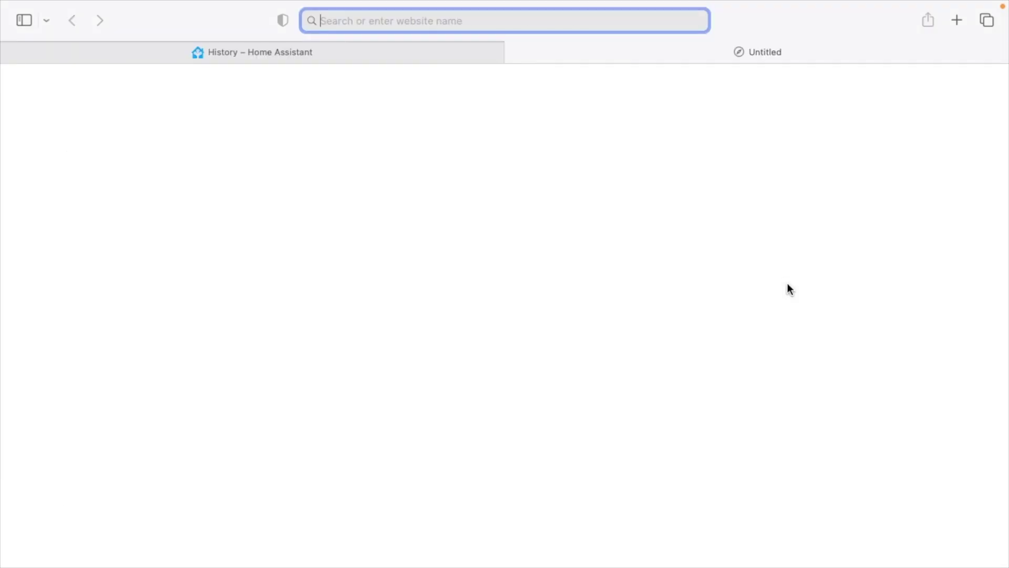
type("home")
key("Return")
scroll(83, 433, "down", 3)
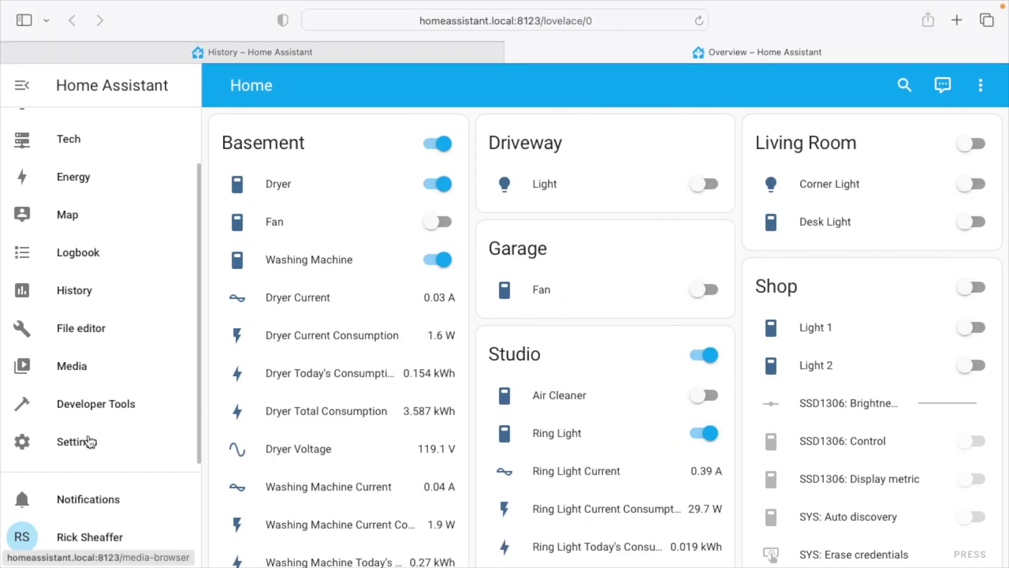
left_click(87, 441)
left_click(542, 260)
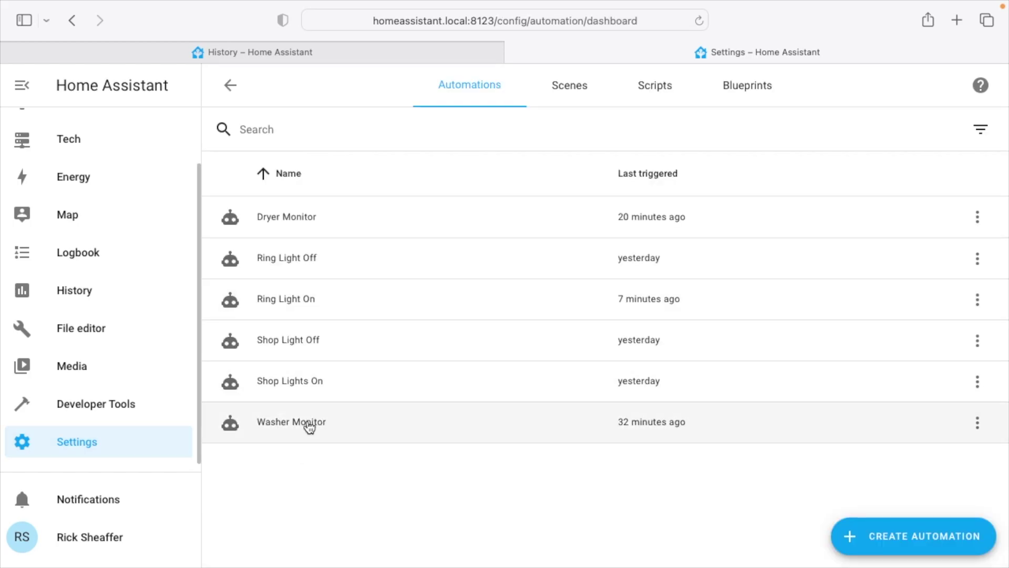
Open Washer Monitor and expand its trigger: consumption below 3 W for 1 minute.
left_click(309, 427)
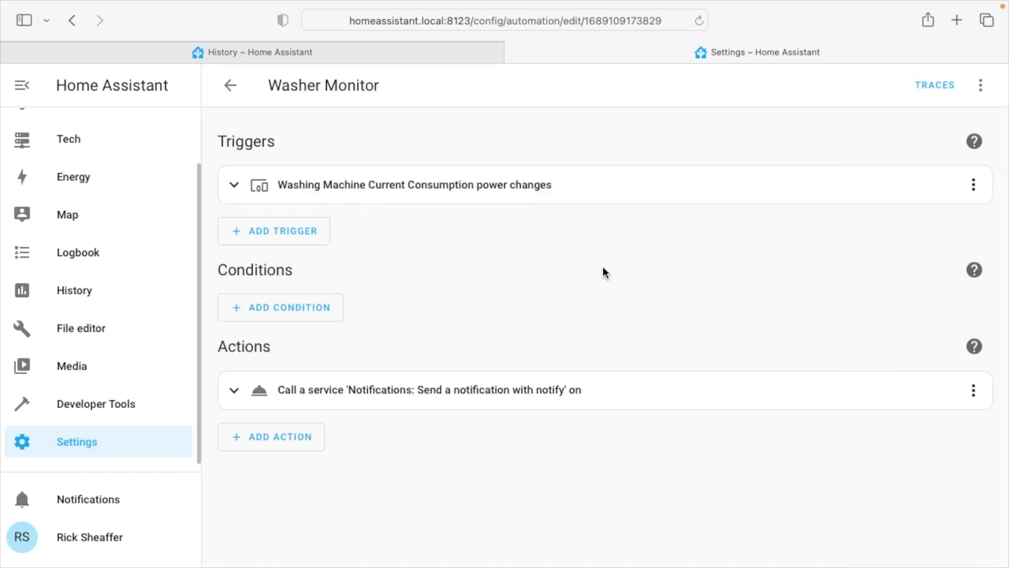
left_click(233, 185)
scroll(399, 473, "down", 3)
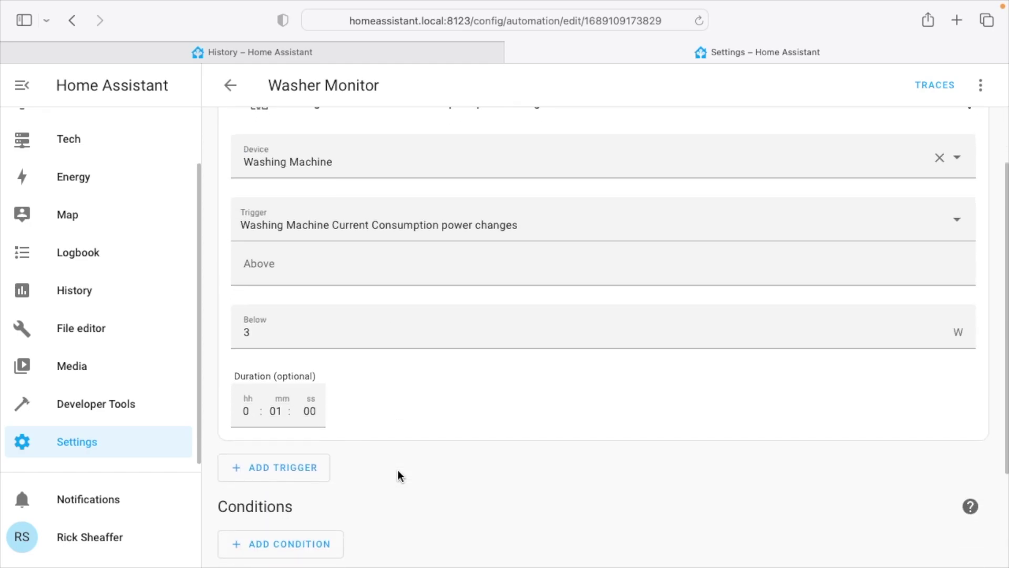
scroll(268, 157, "up", 3)
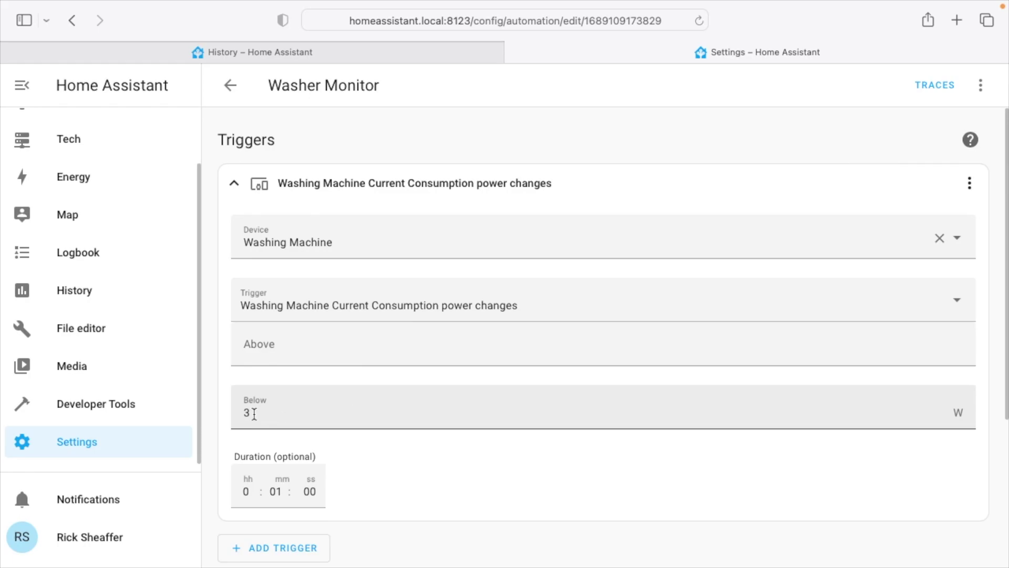
scroll(316, 413, "down", 2)
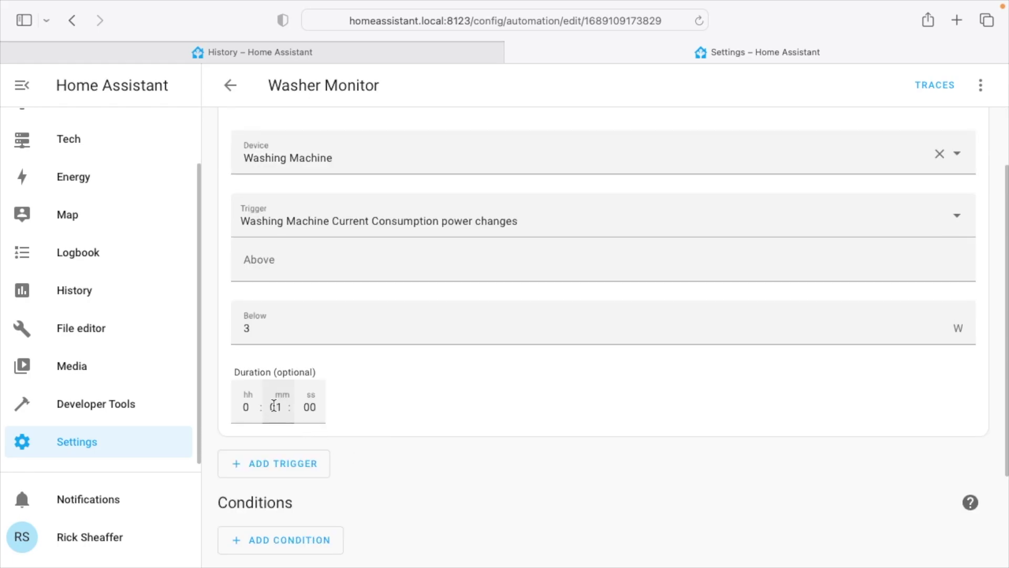
scroll(367, 263, "down", 1)
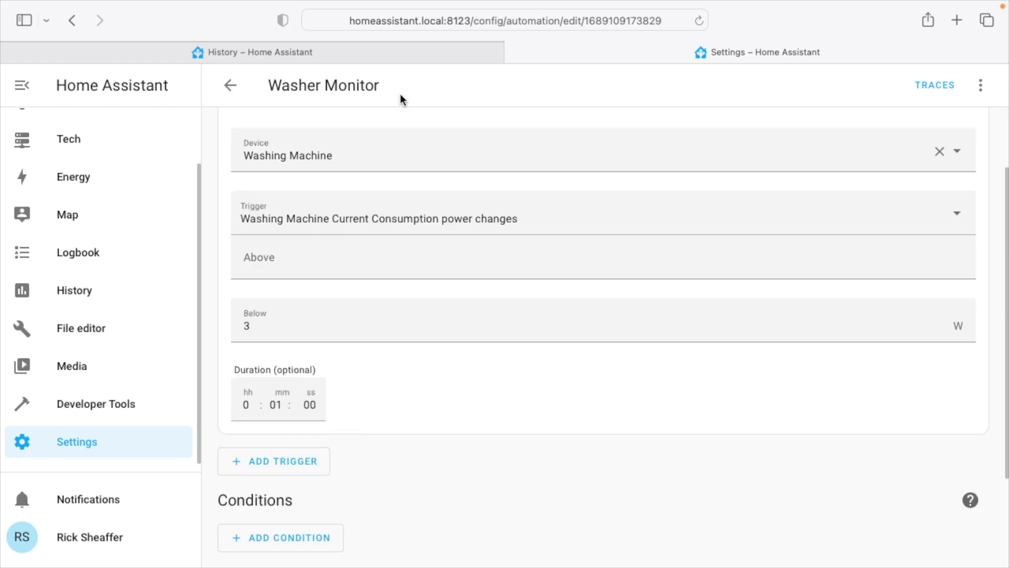
Narrow the washing machine history chart to July 28, 3:00–4:00 PM.
left_click(381, 59)
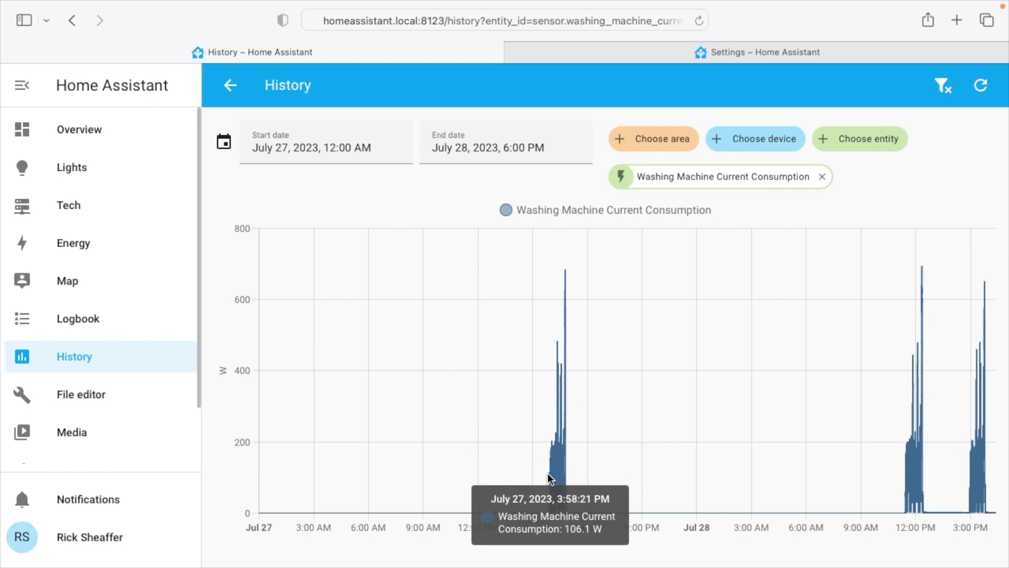
left_click(315, 145)
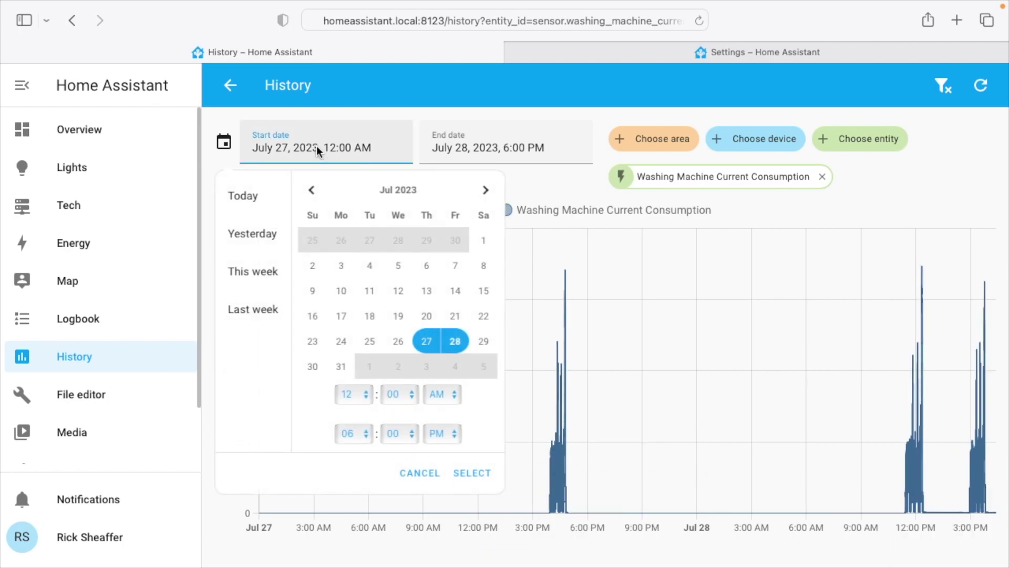
left_click(455, 341)
left_click(351, 394)
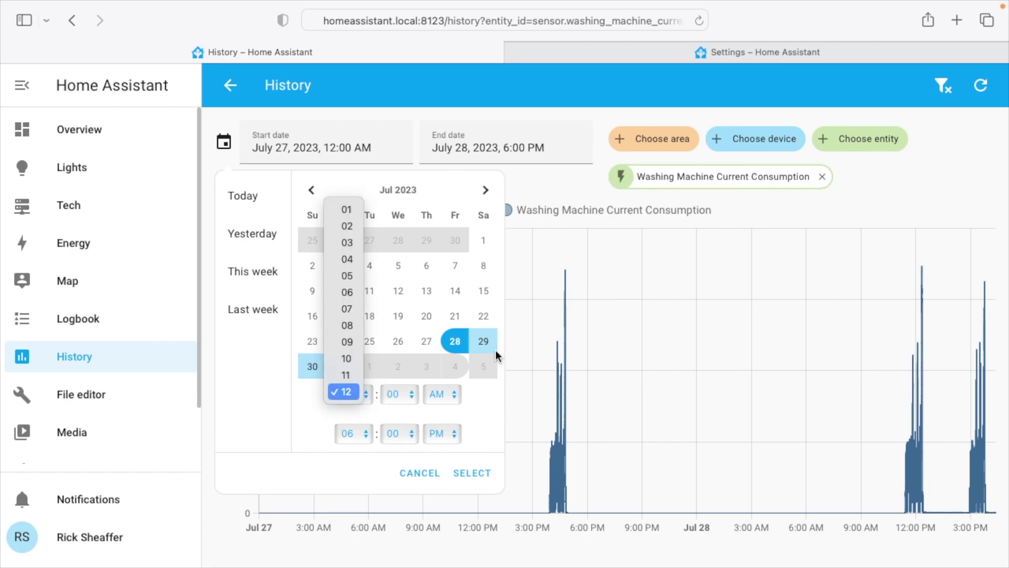
left_click(347, 242)
left_click(442, 394)
left_click(439, 408)
left_click(353, 433)
left_click(346, 400)
left_click(482, 475)
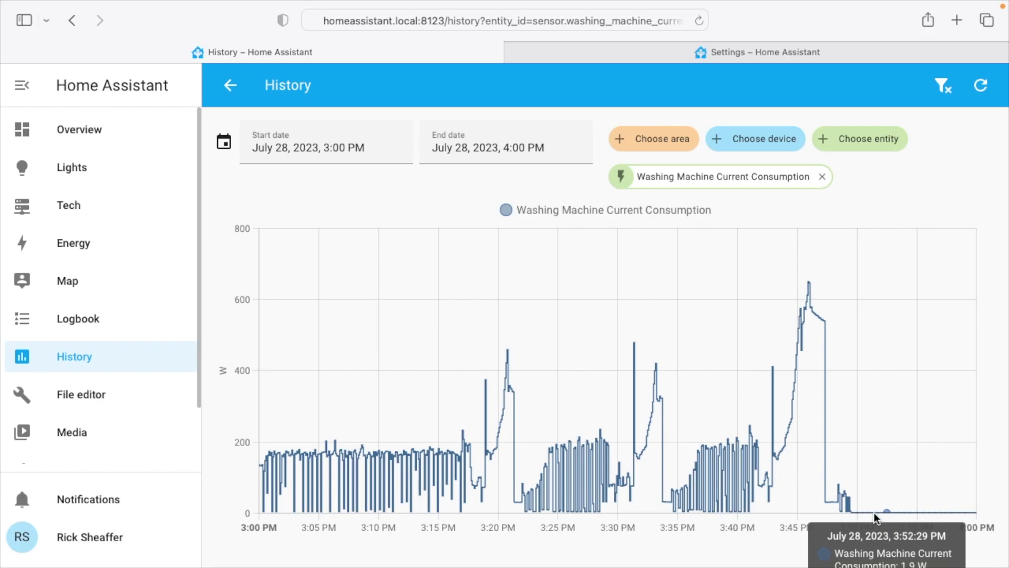
left_click(707, 52)
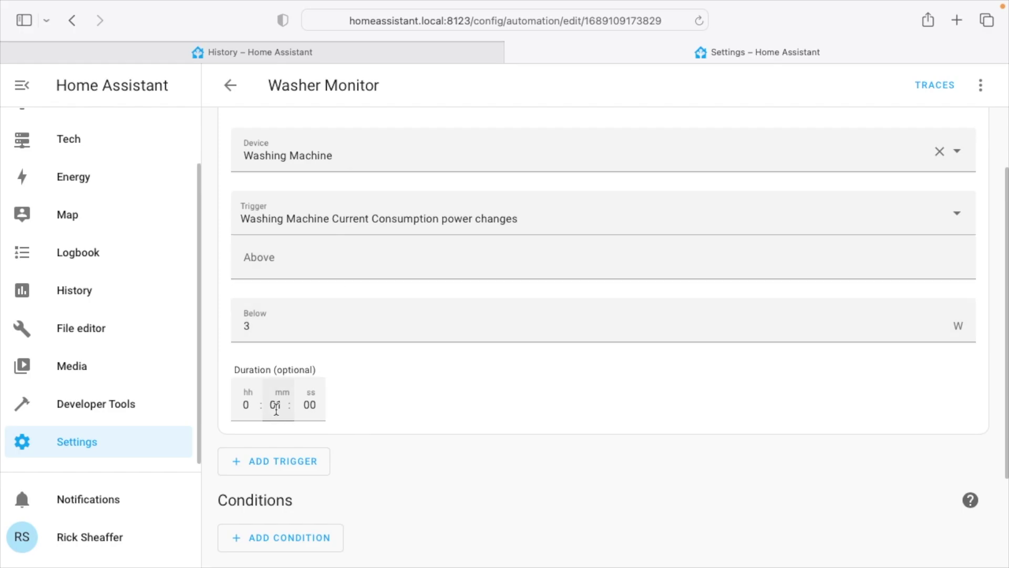
Expand Washer Monitor's notify action to review its 'Washer is finished' message.
left_click(388, 51)
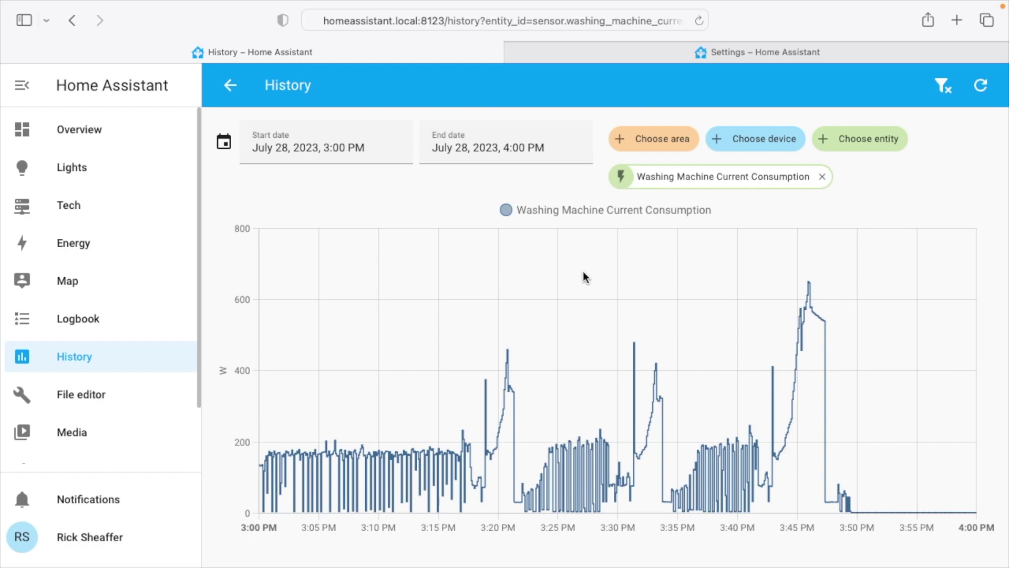
left_click(620, 55)
scroll(528, 353, "down", 5)
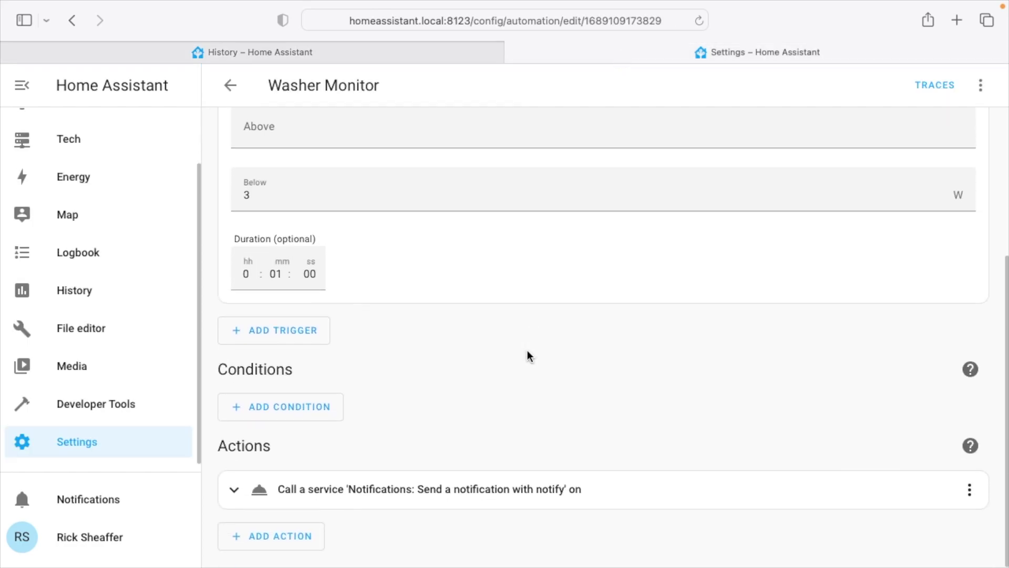
left_click(234, 490)
scroll(247, 431, "down", 4)
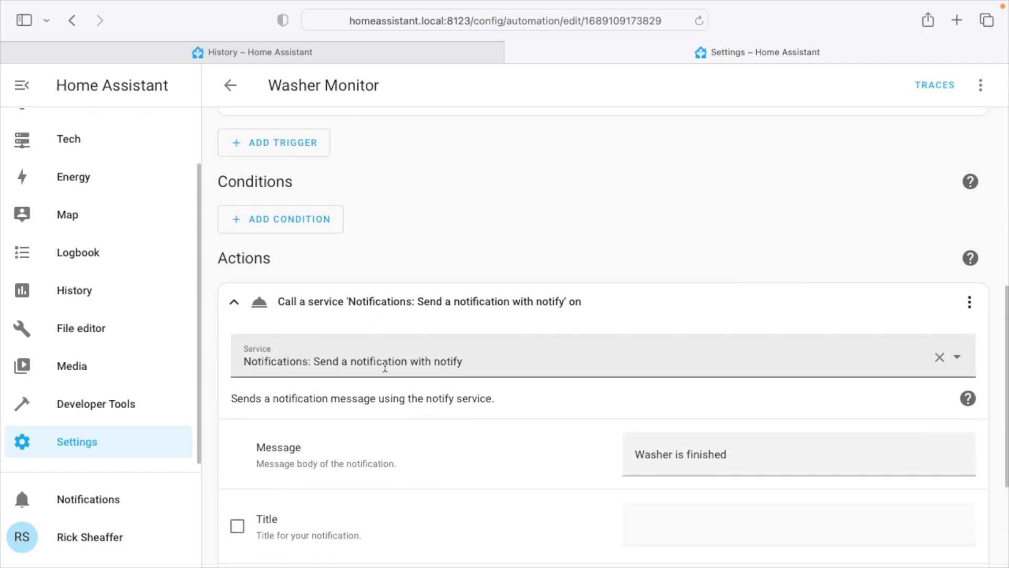
scroll(489, 369, "down", 3)
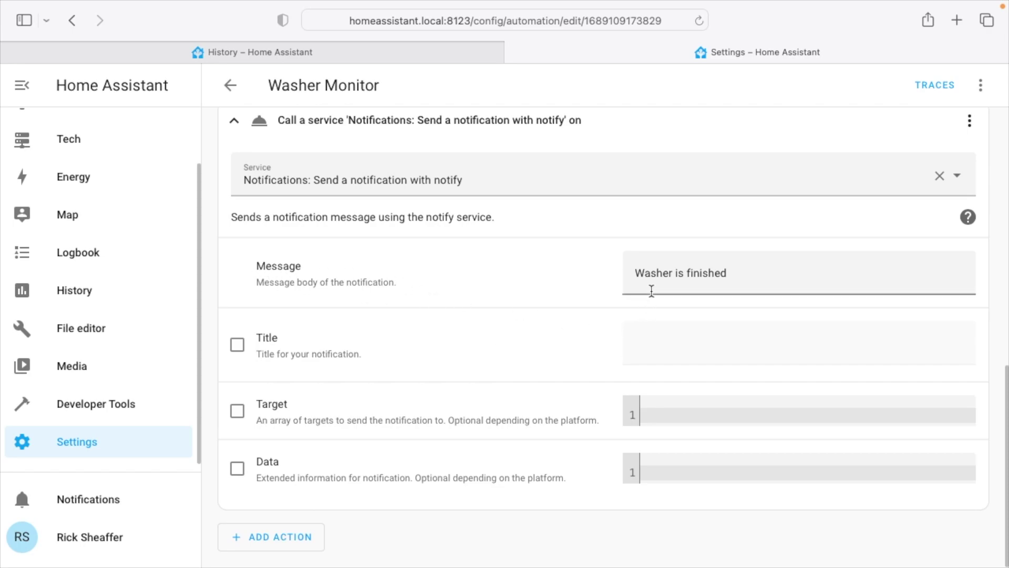
scroll(474, 282, "up", 2)
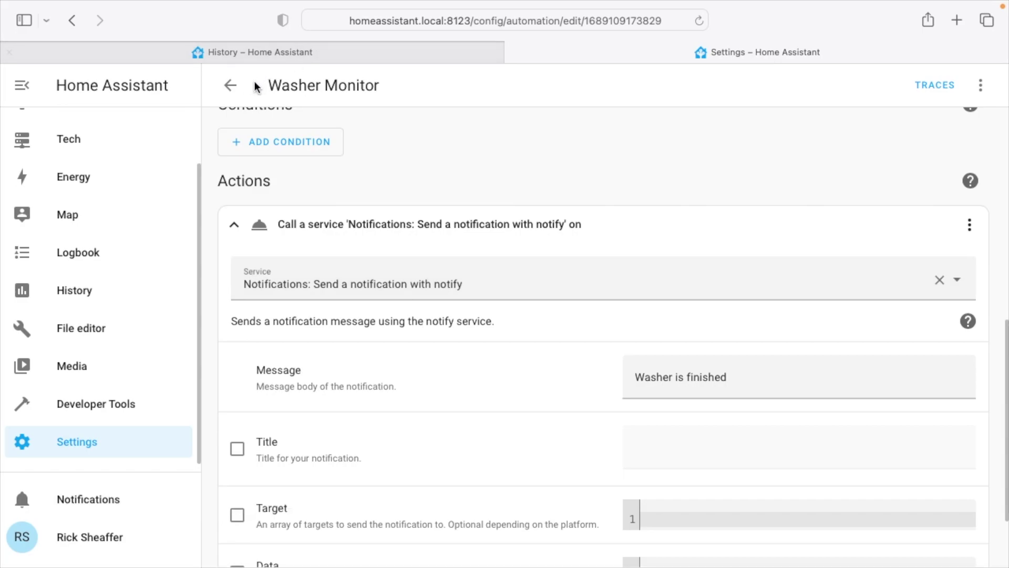
Open the Dryer Monitor automation and close the washing machine details on Overview.
left_click(231, 86)
left_click(313, 220)
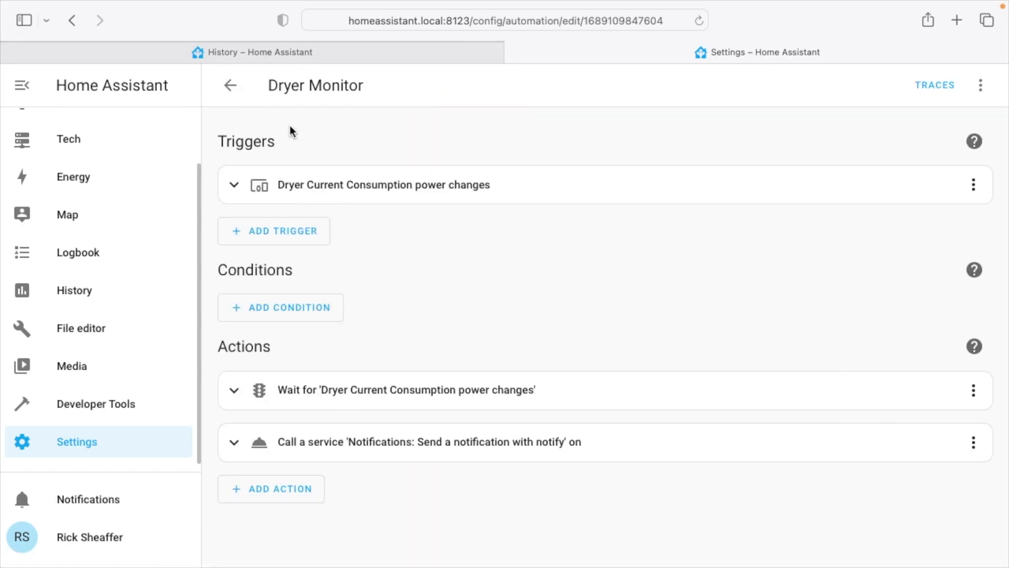
left_click(288, 49)
left_click(238, 101)
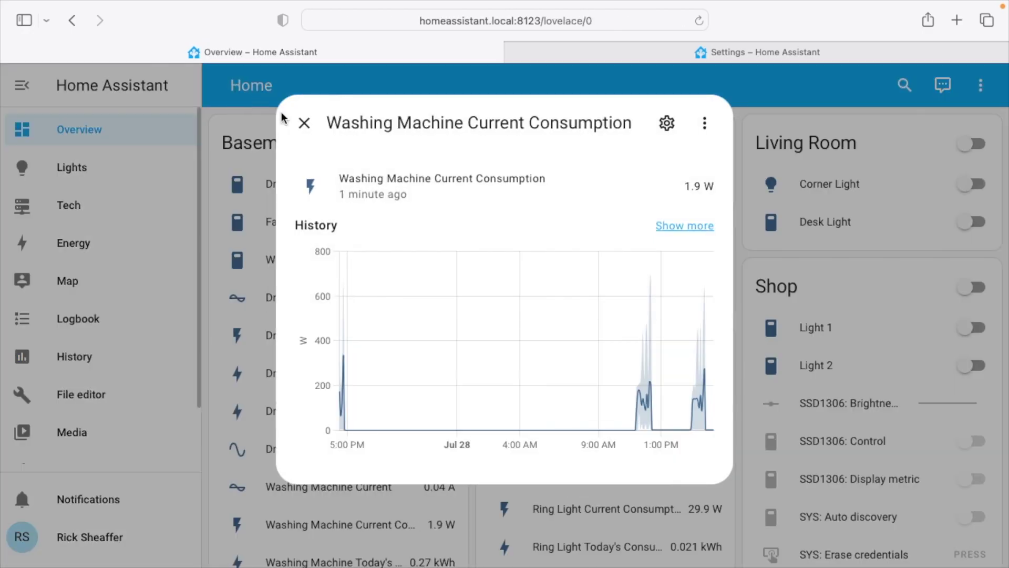
left_click(302, 122)
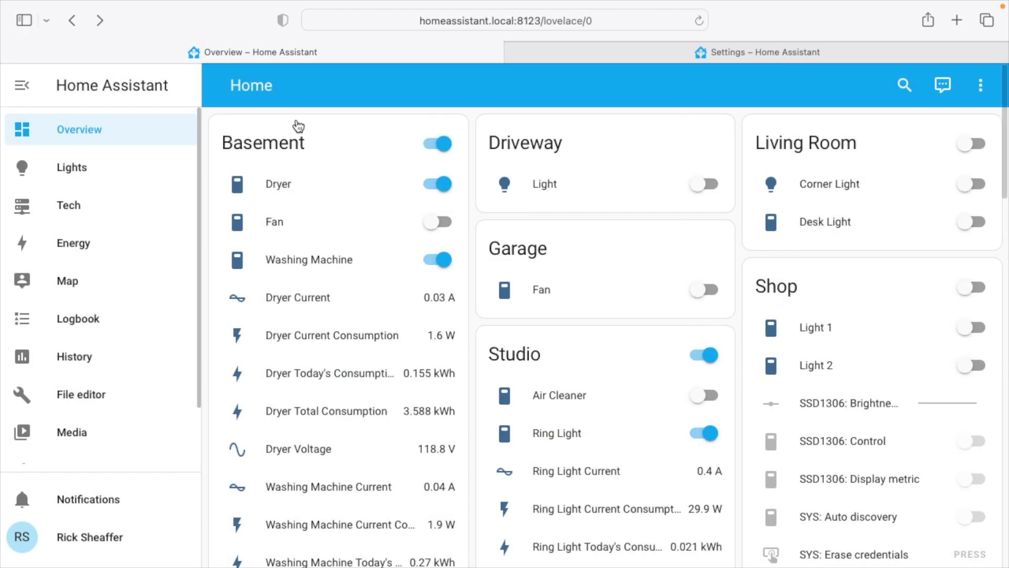
Chart Dryer Current Consumption history for July 28, 2:30–4:30 PM.
left_click(352, 345)
left_click(683, 226)
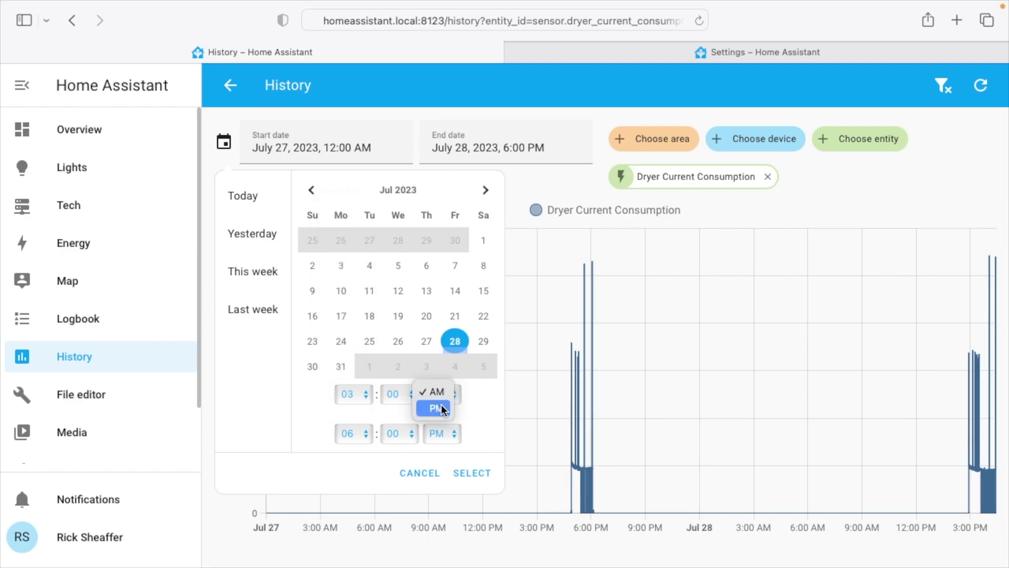
left_click(441, 405)
left_click(463, 471)
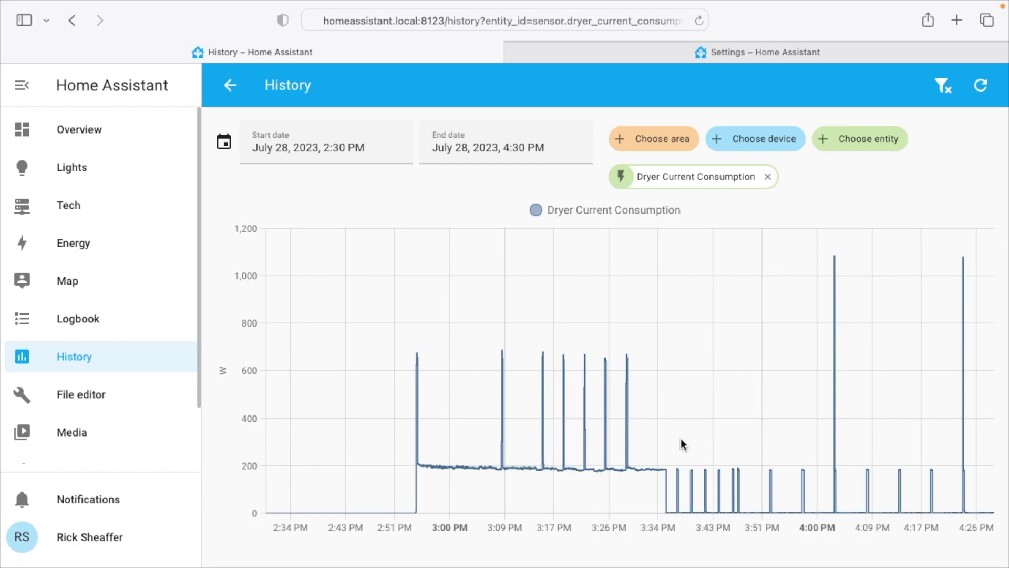
Expand Dryer Monitor's Above 600 W trigger and compare it with the dryer history chart.
left_click(670, 61)
left_click(315, 184)
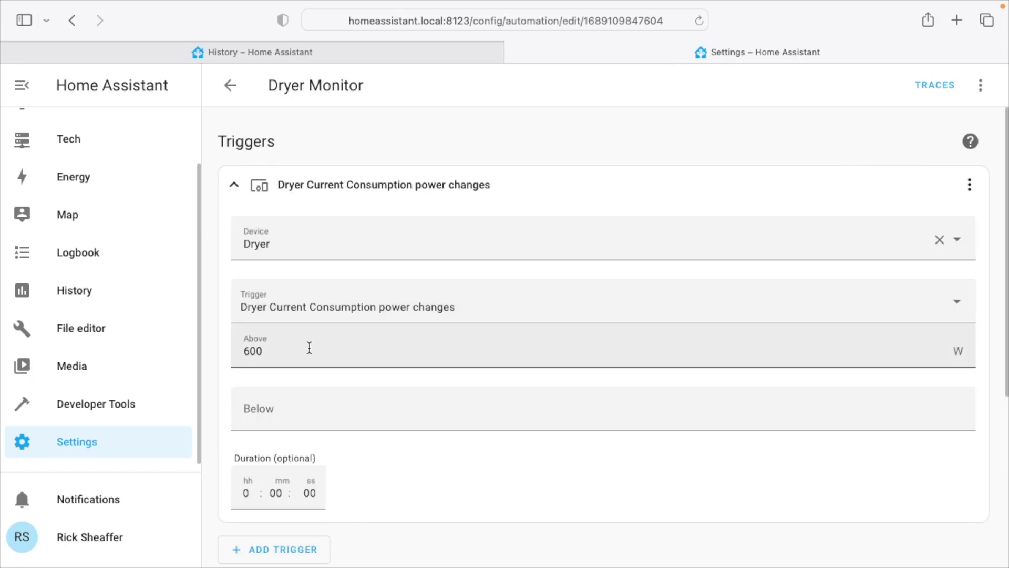
left_click(349, 52)
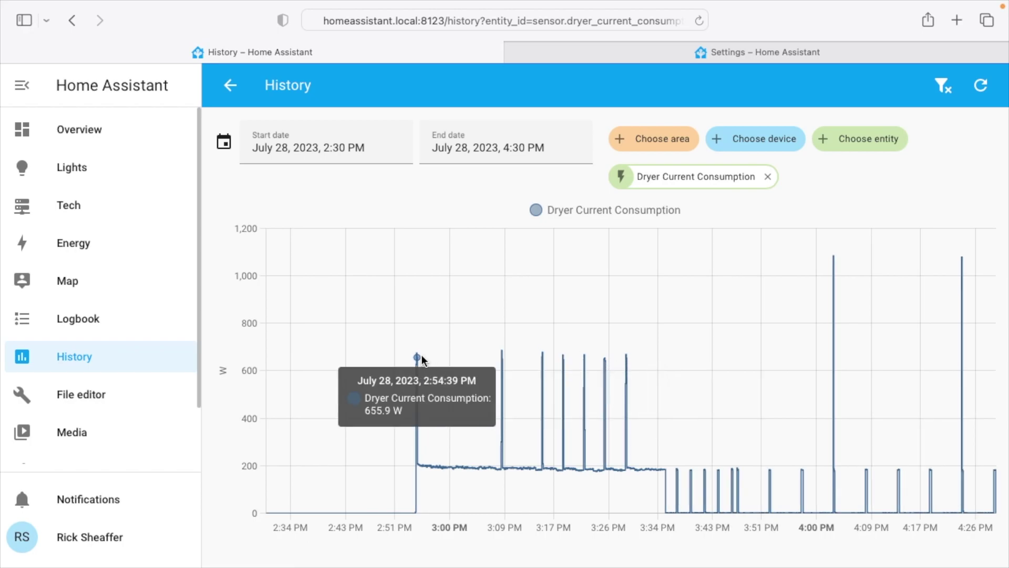
Expand the Wait for action, showing its 1:30 timeout on dryer consumption.
key("ctrl+Tab")
scroll(480, 394, "down", 3)
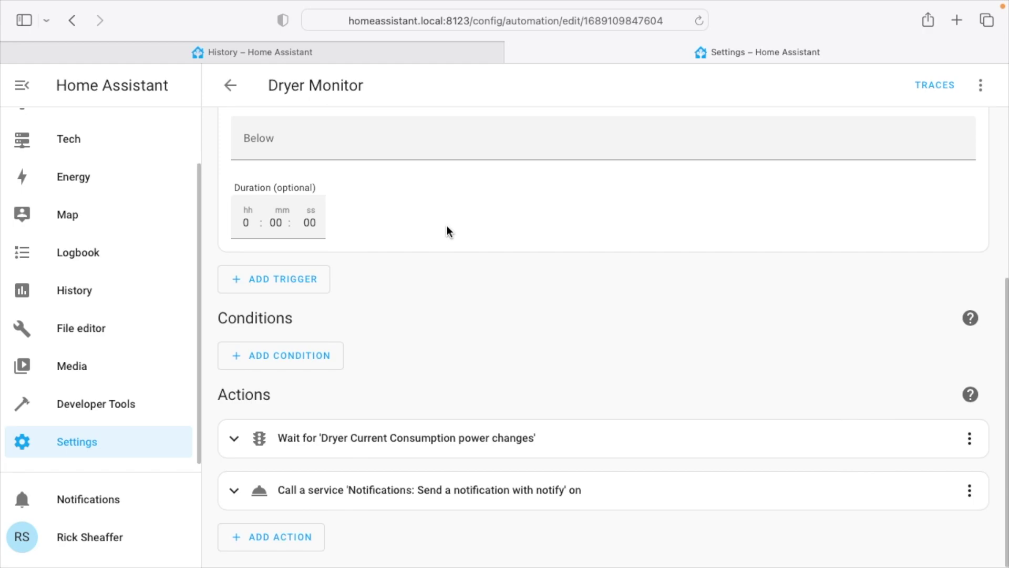
left_click(421, 438)
scroll(273, 286, "down", 3)
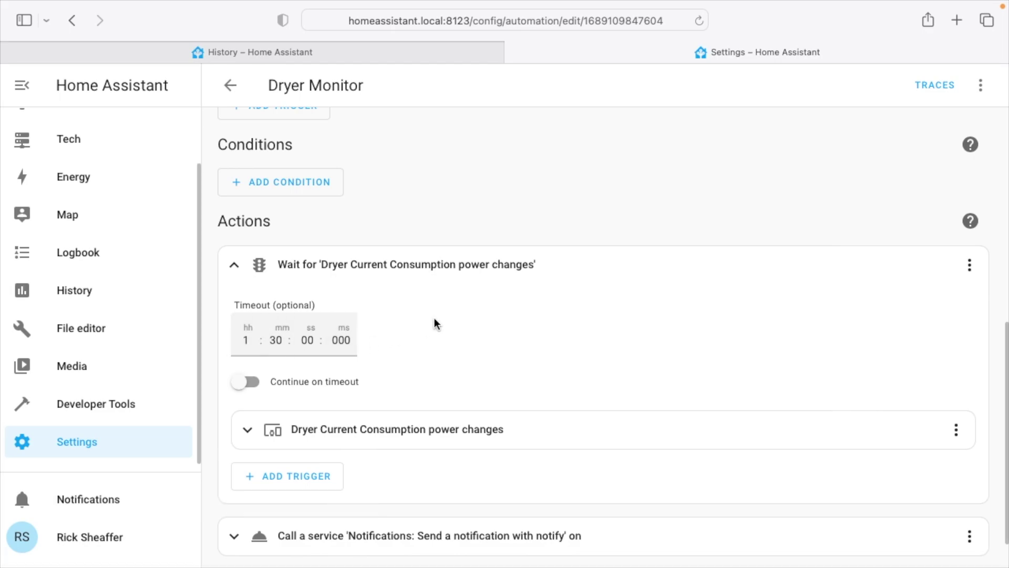
Expand the wait trigger: dryer consumption below 2 W for 10 seconds.
left_click(358, 429)
scroll(424, 420, "down", 2)
scroll(423, 421, "down", 3)
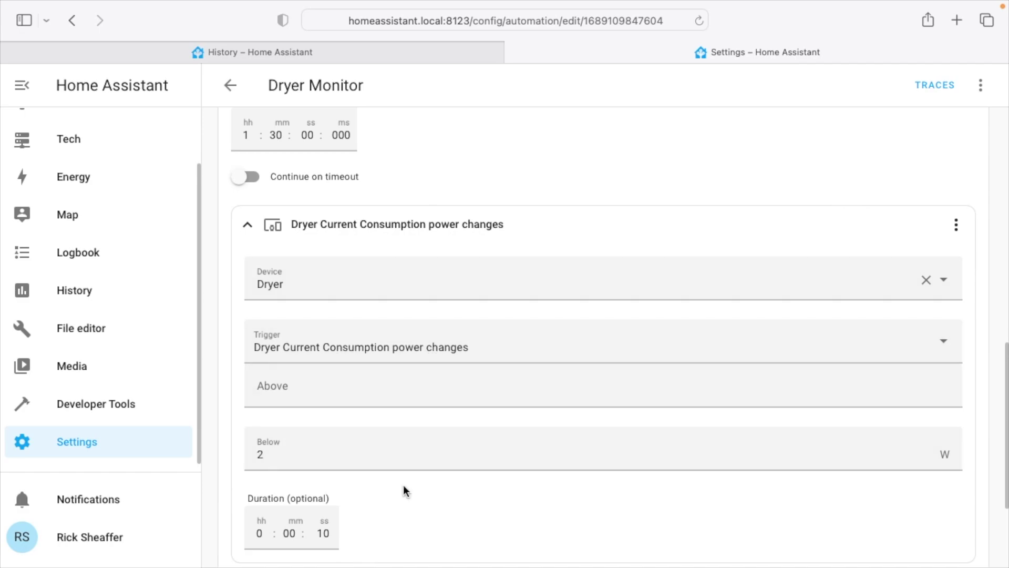
scroll(403, 491, "down", 4)
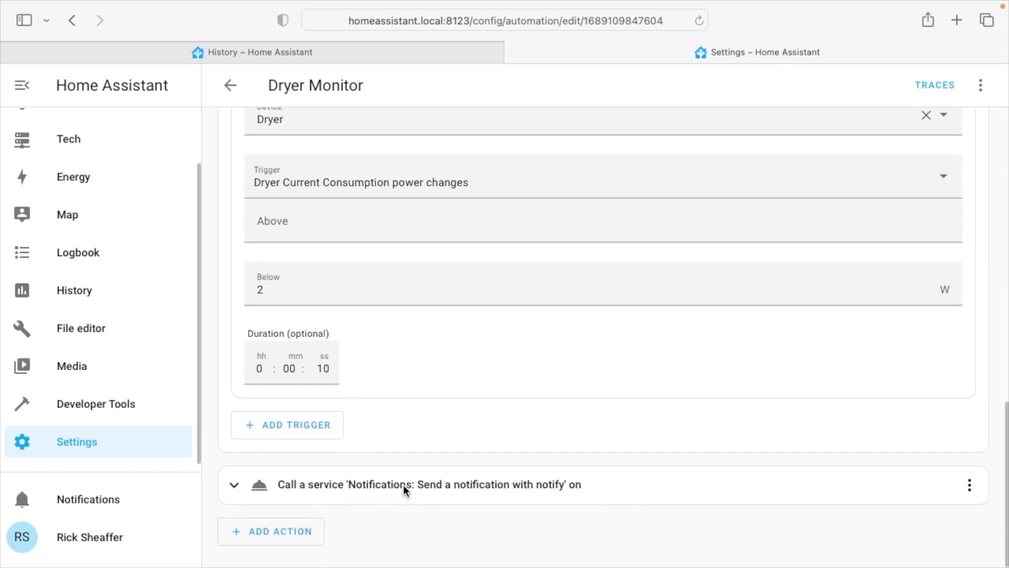
Expand the notify action with message 'Dryer is finished' and recheck the dryer chart.
left_click(235, 491)
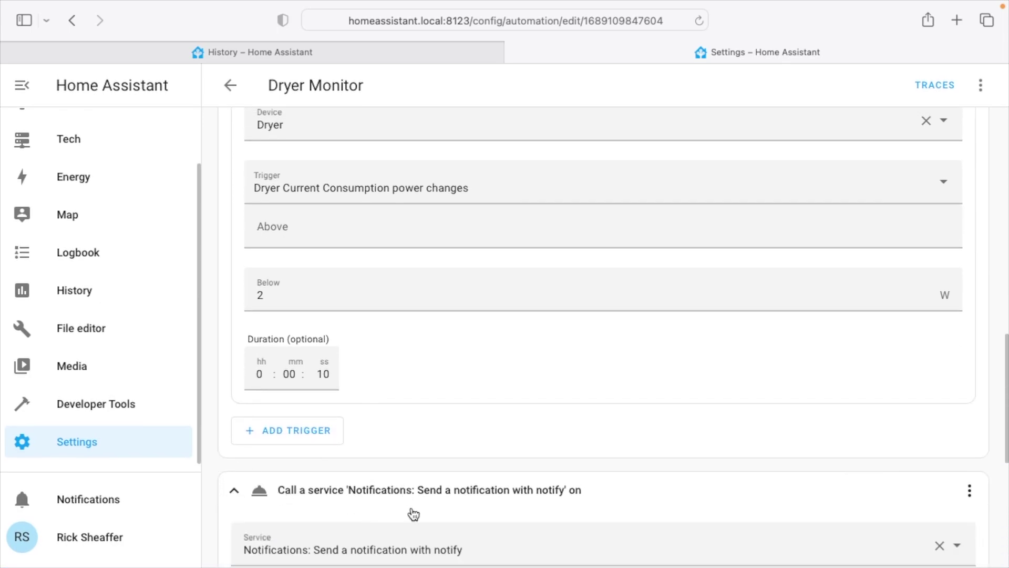
scroll(412, 513, "down", 3)
scroll(414, 514, "down", 5)
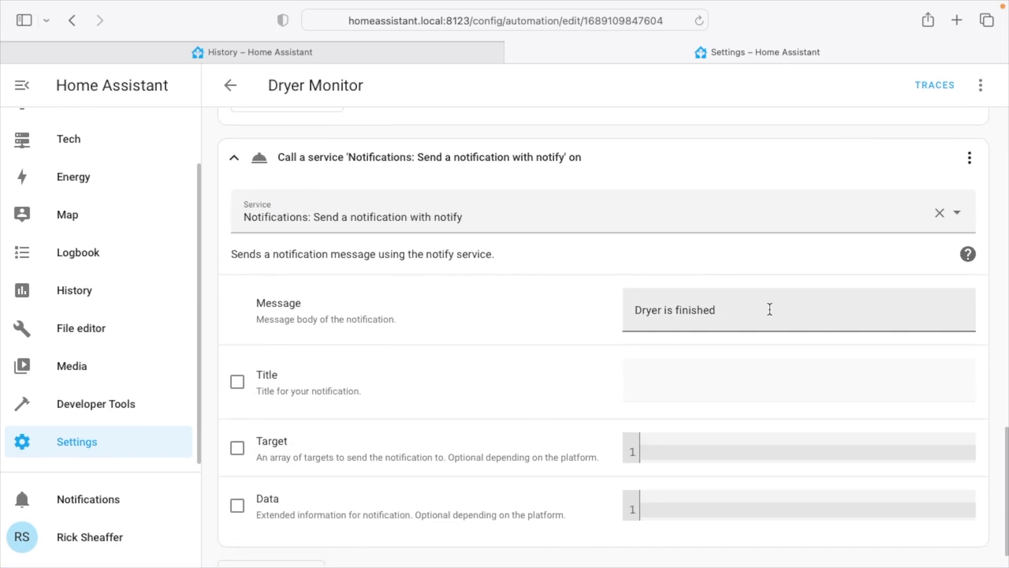
left_click(433, 52)
mouse_move(418, 358)
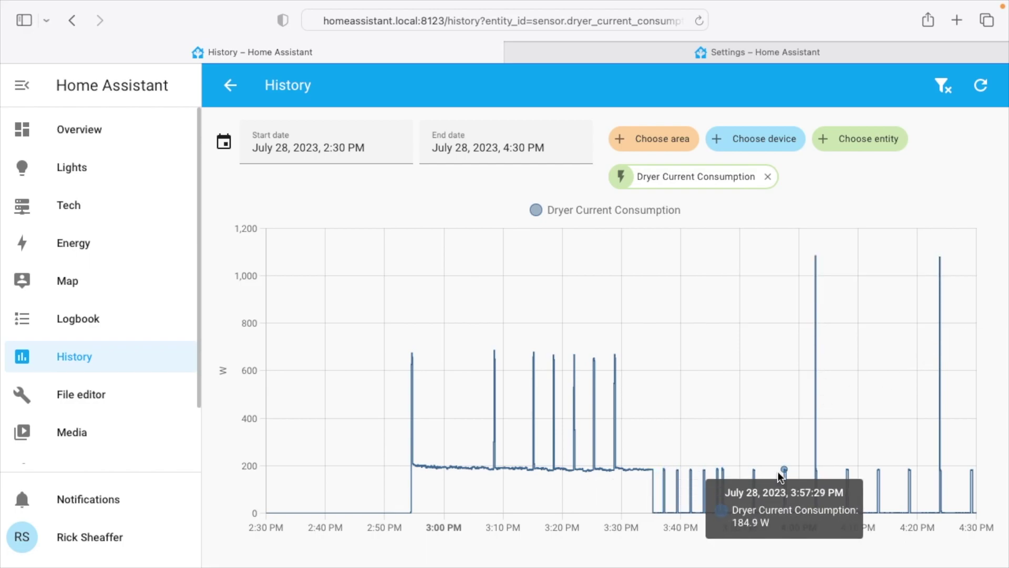
left_click(617, 56)
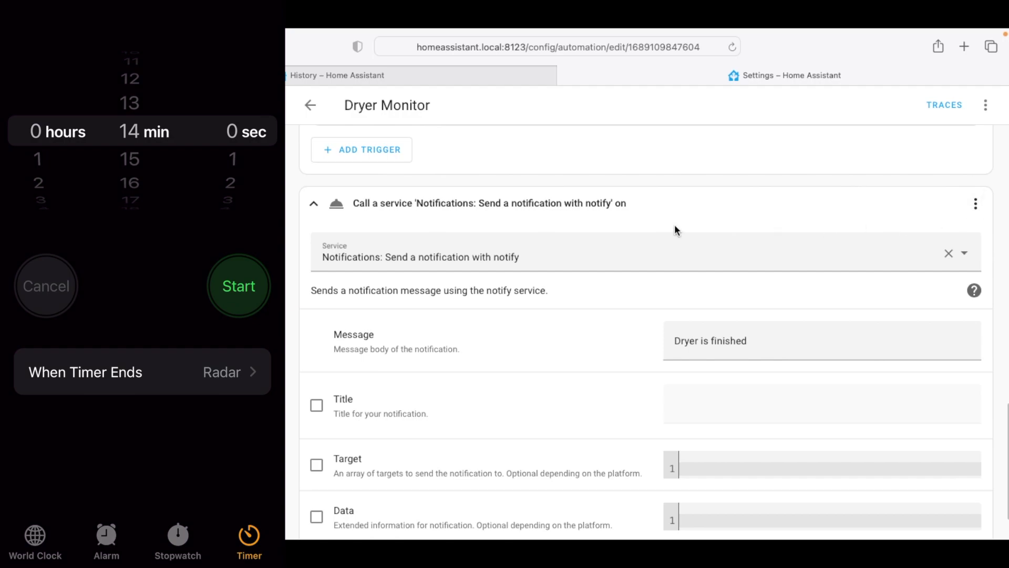
Test-run the notify action so the phone receives 'Dryer is finished'.
left_click(968, 208)
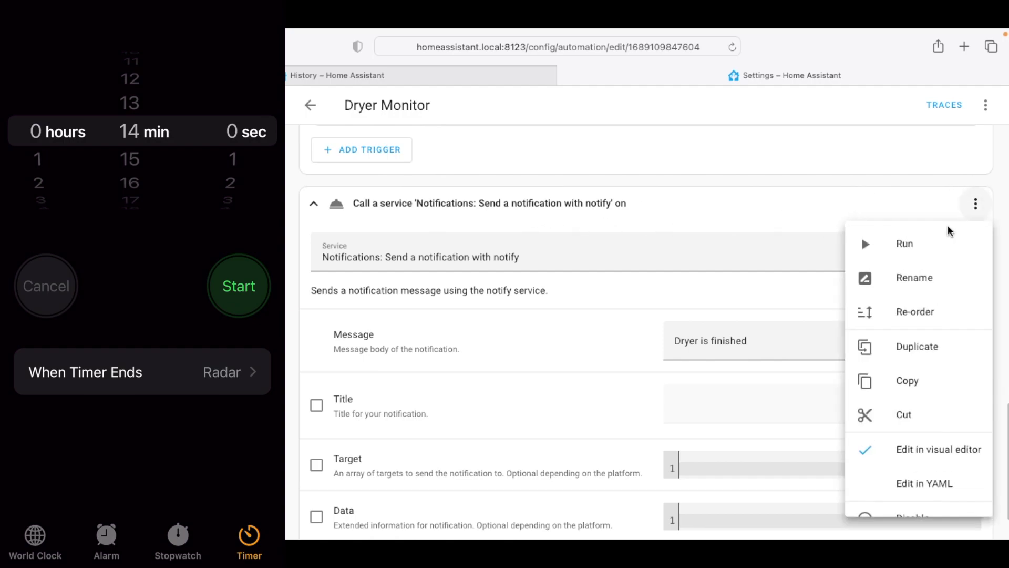
left_click(931, 236)
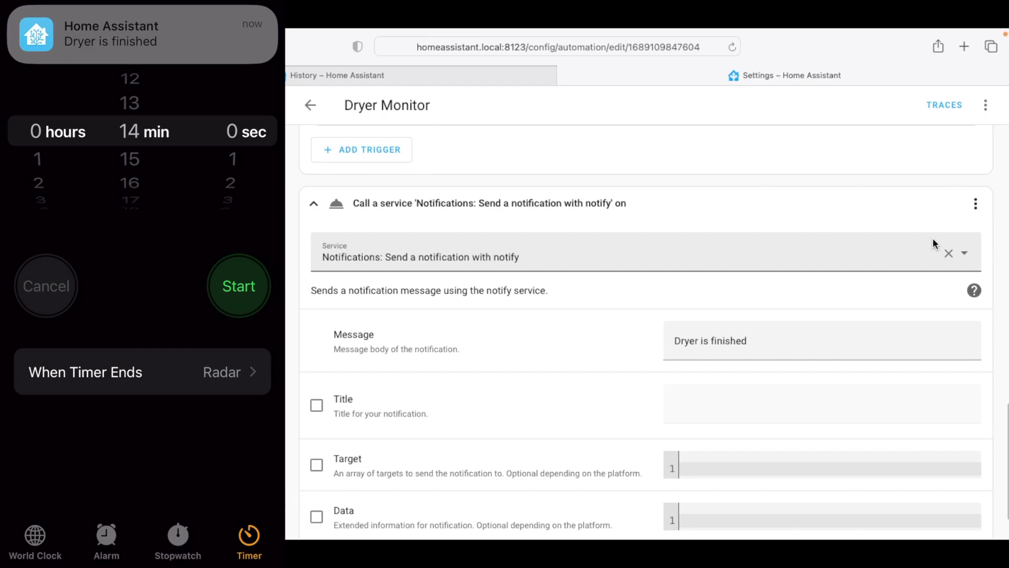
scroll(774, 227, "up", 5)
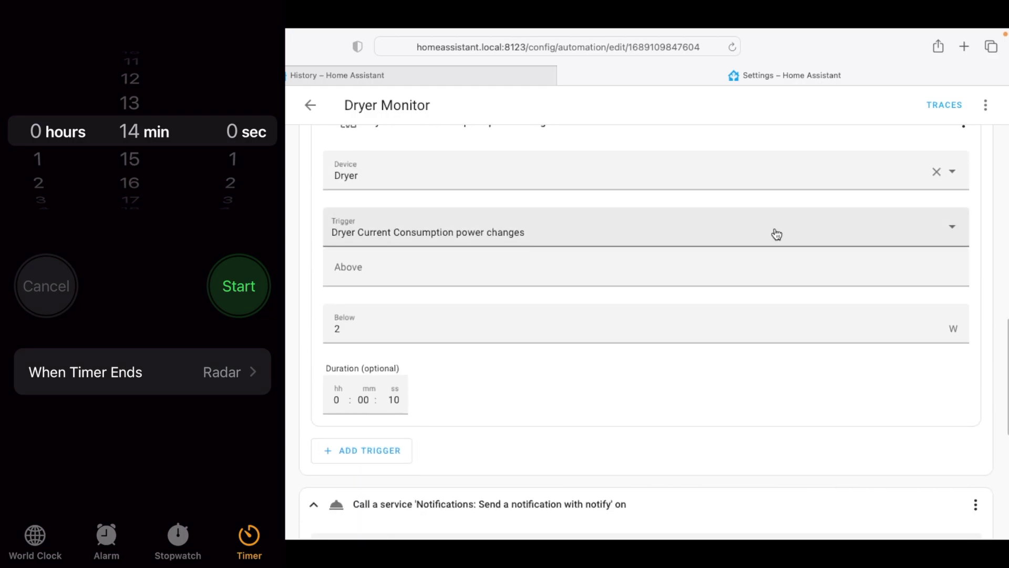
scroll(777, 235, "up", 3)
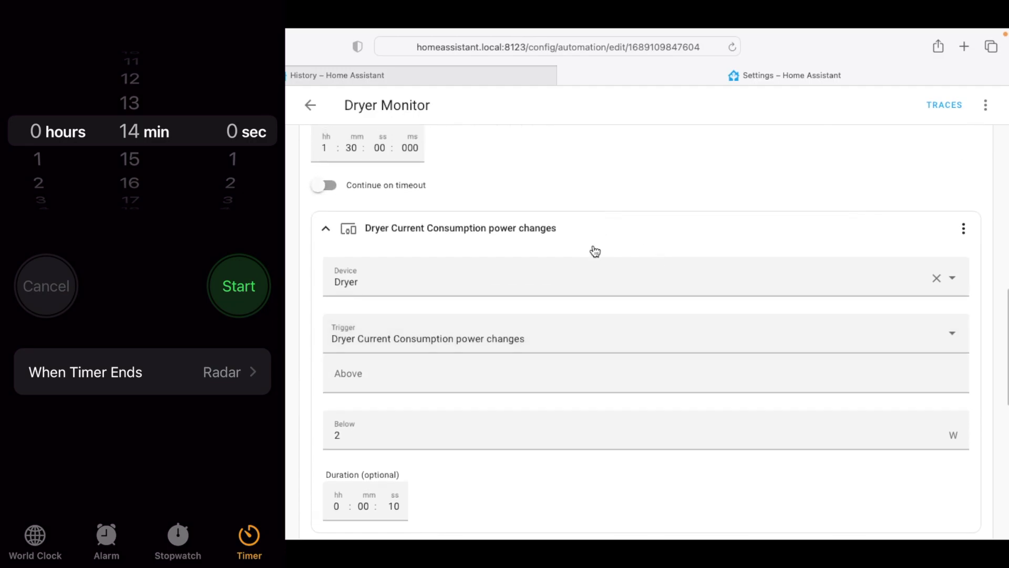